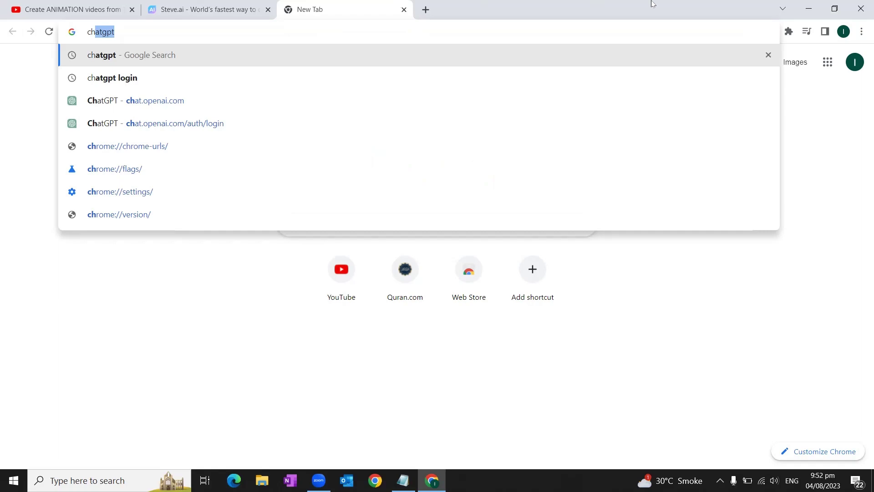
- Search Google for chatgpt and open the chat.openai.com result
type("atgpt")
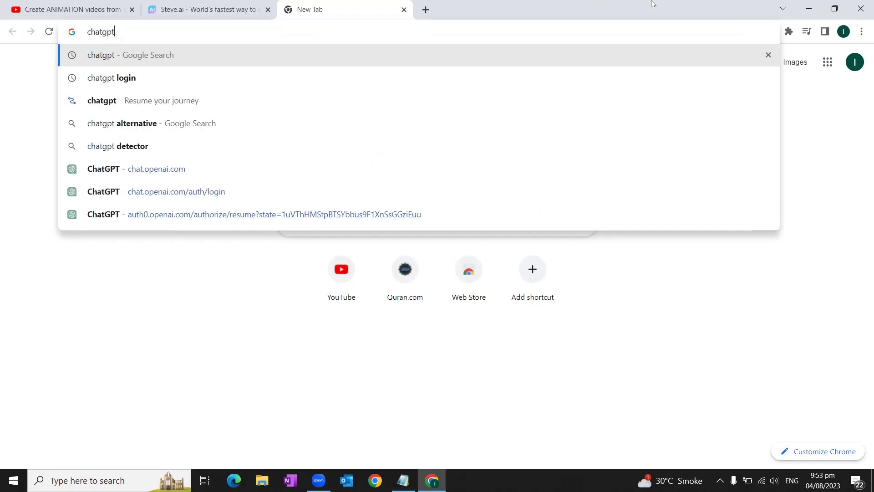
key("Return")
key("ctrl+plus")
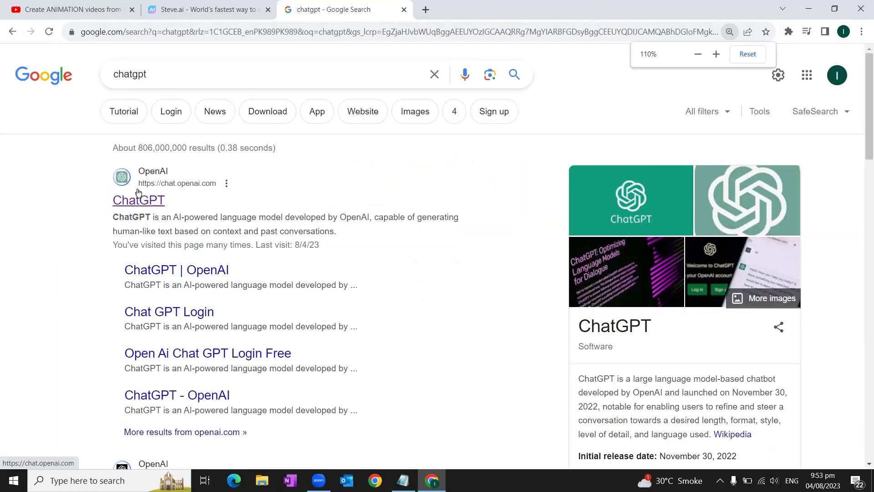
left_click(146, 192)
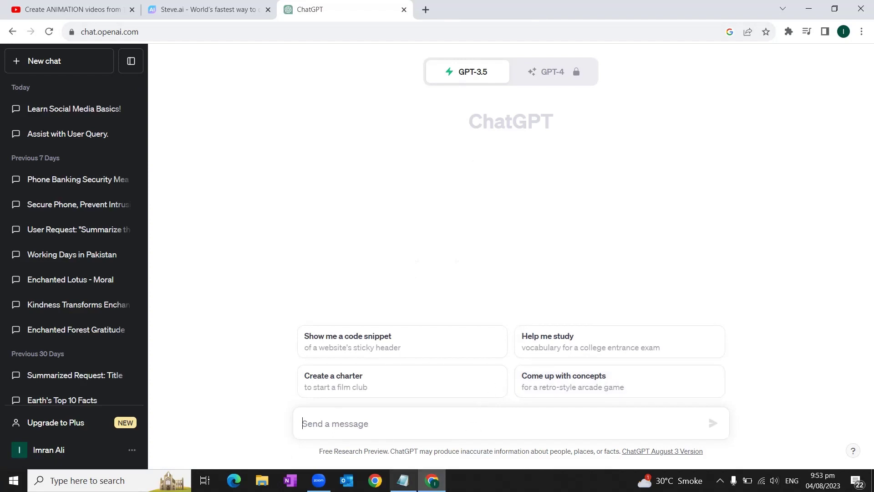
- Paste the beginner social media marketing YouTube script prompt for small business owners
type("a youtube video script for the title: learn socal media marketing for beginners. Target audience: small business owners who are struggling to get traffic and sales. about the video: in this video we will cover SEO, social media channels marketing techniques and market research")
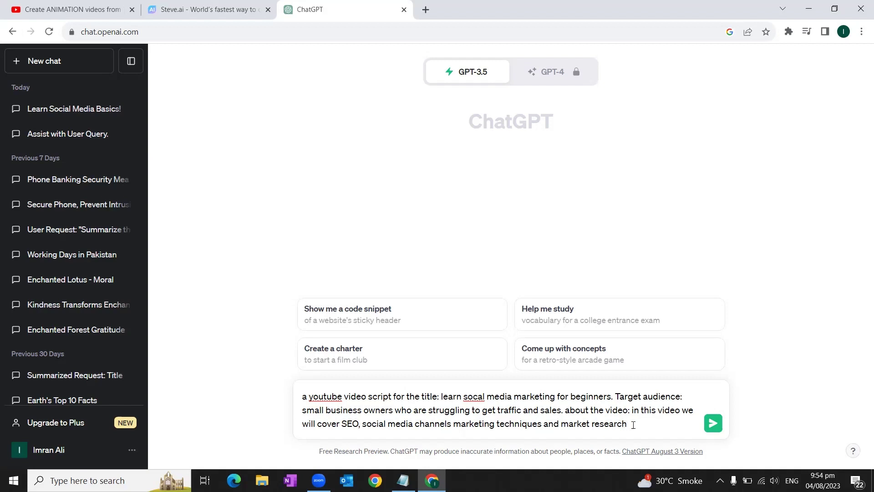
- Send the script request and scroll through ChatGPT's generated marketing script
left_click(712, 425)
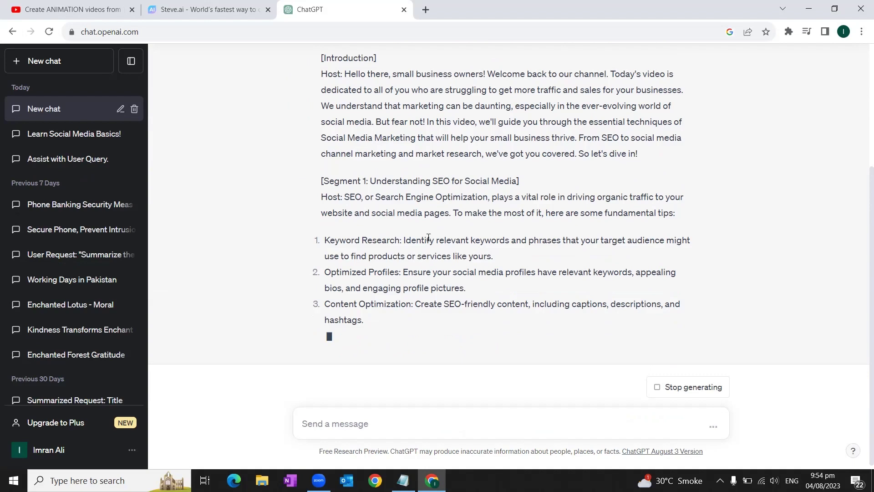
scroll(427, 240, "up", 5)
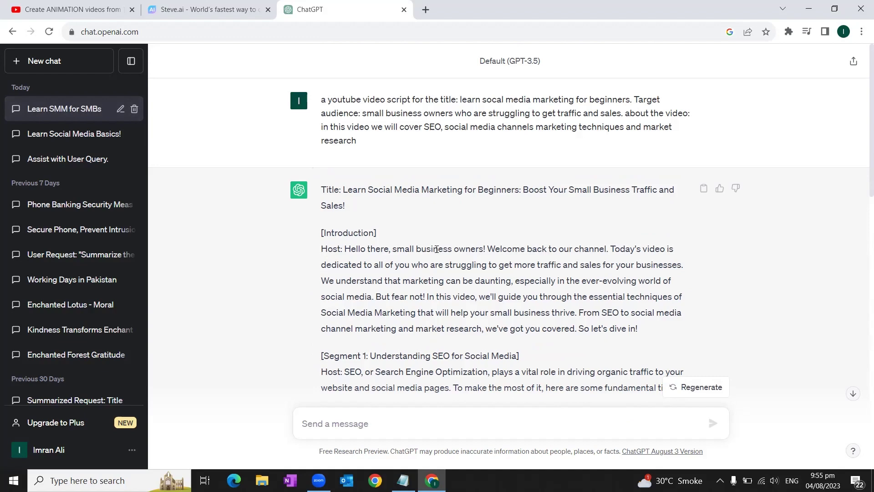
scroll(436, 249, "down", 6)
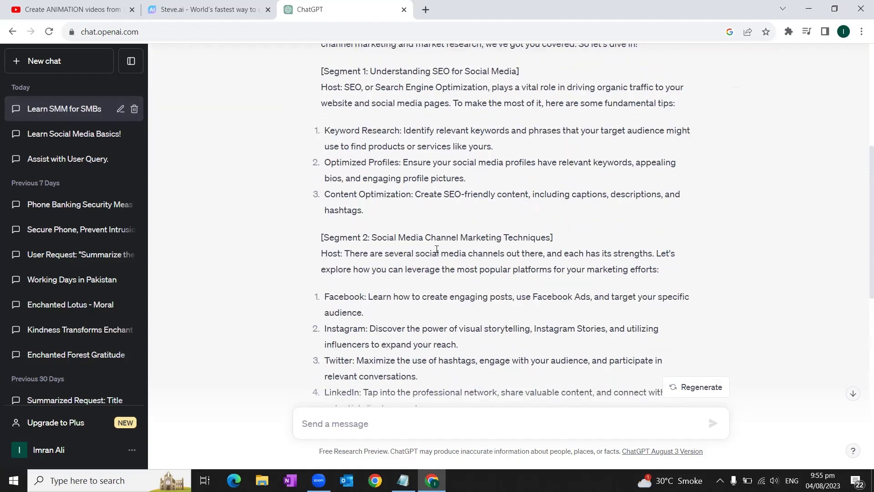
scroll(436, 249, "down", 5)
scroll(436, 249, "up", 5)
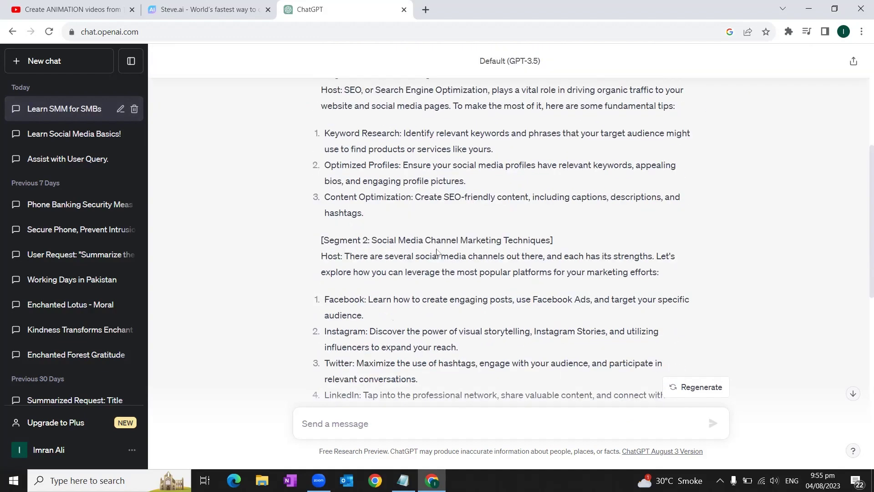
scroll(436, 251, "up", 4)
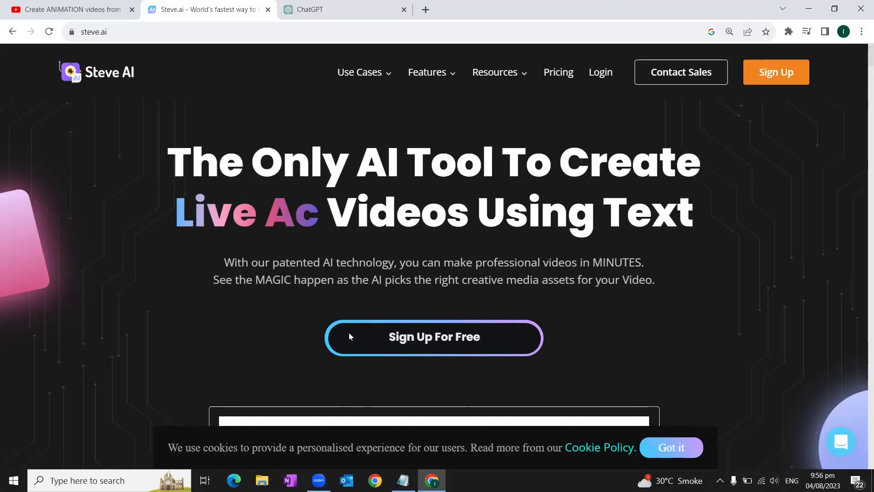
- Sign up to Steve AI with Google and start a Text to Animation video
left_click(599, 74)
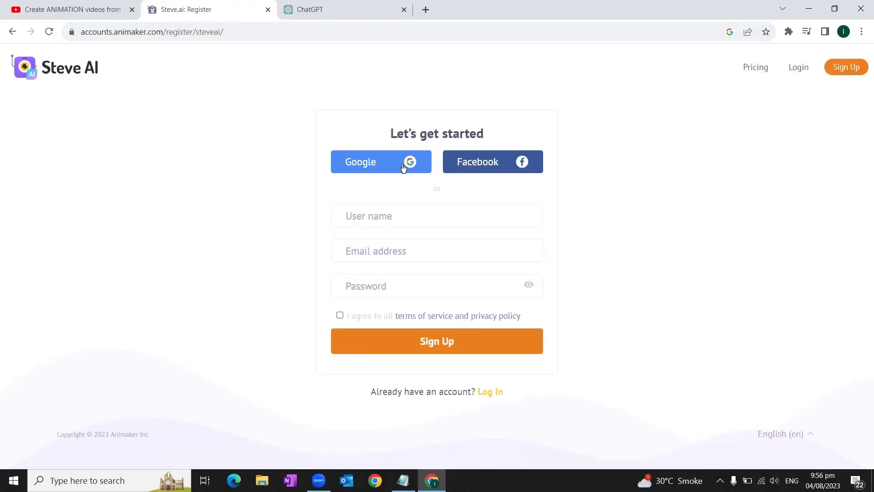
left_click(380, 165)
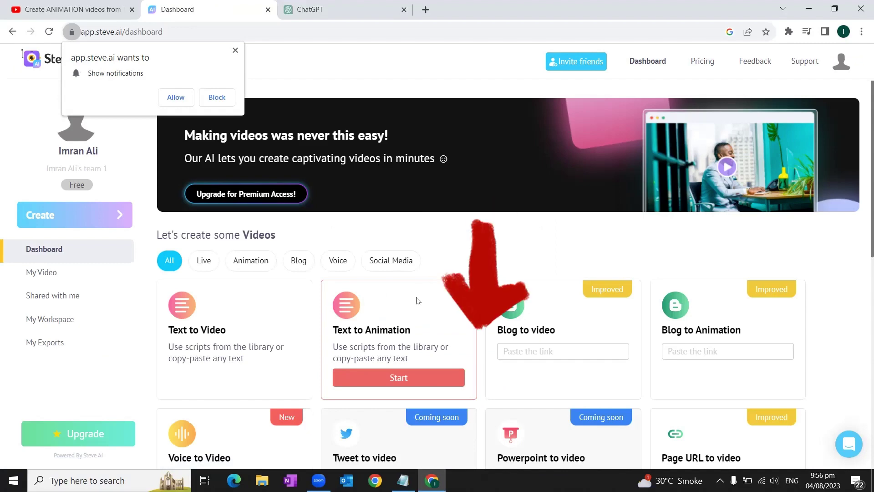
key("ctrl+plus")
key("ctrl+plus")
key("ctrl+minus")
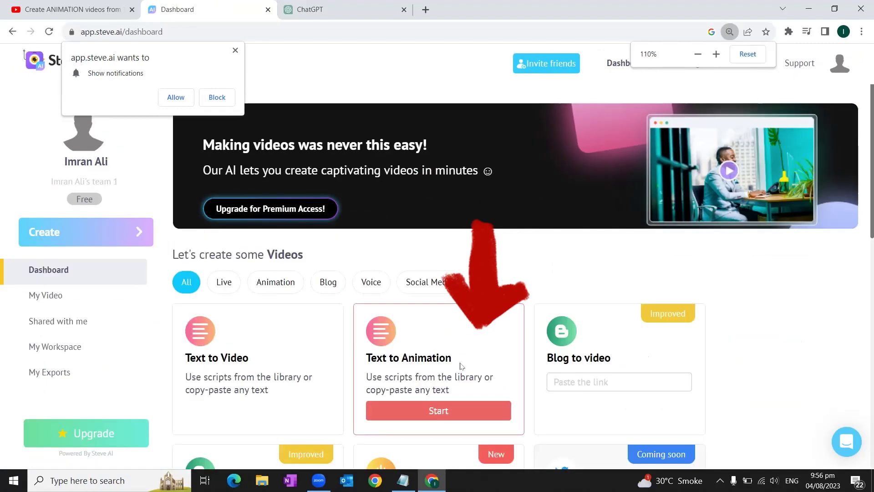
left_click(431, 411)
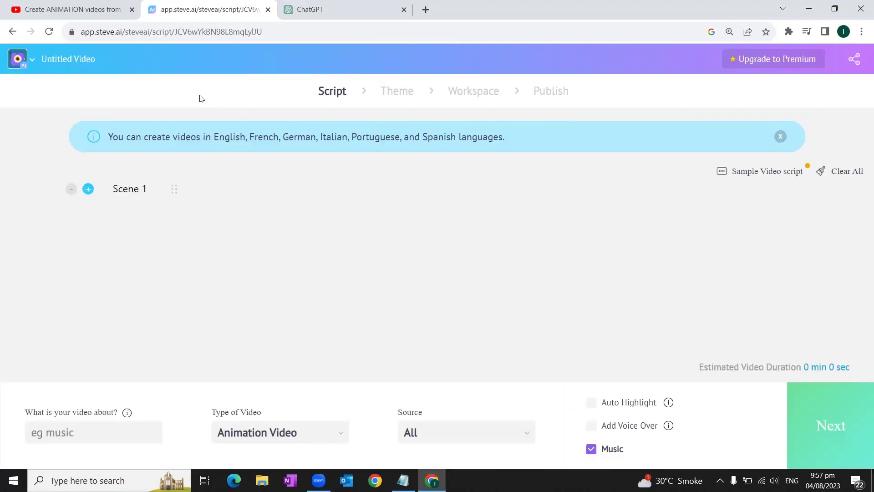
- Paste the introduction's host lines from ChatGPT into Scene 1
left_click(218, 232)
left_click(321, 10)
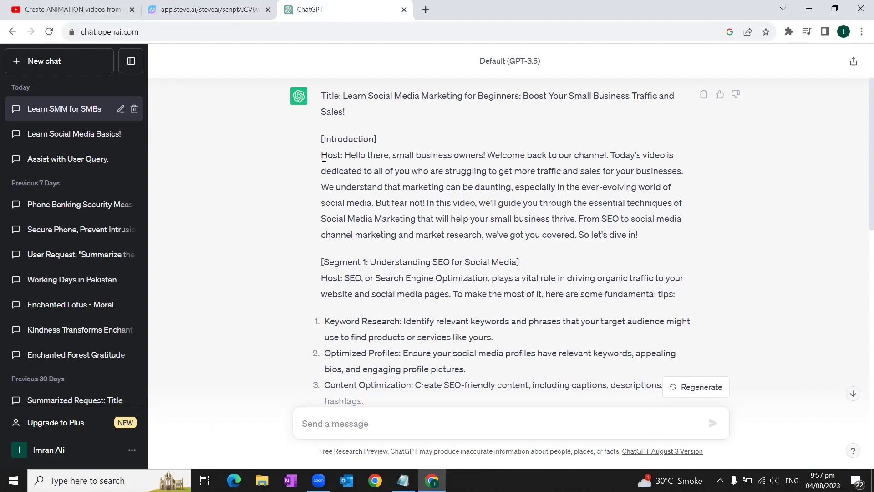
left_click_drag(322, 155, 648, 237)
key("ctrl+c")
left_click(194, 13)
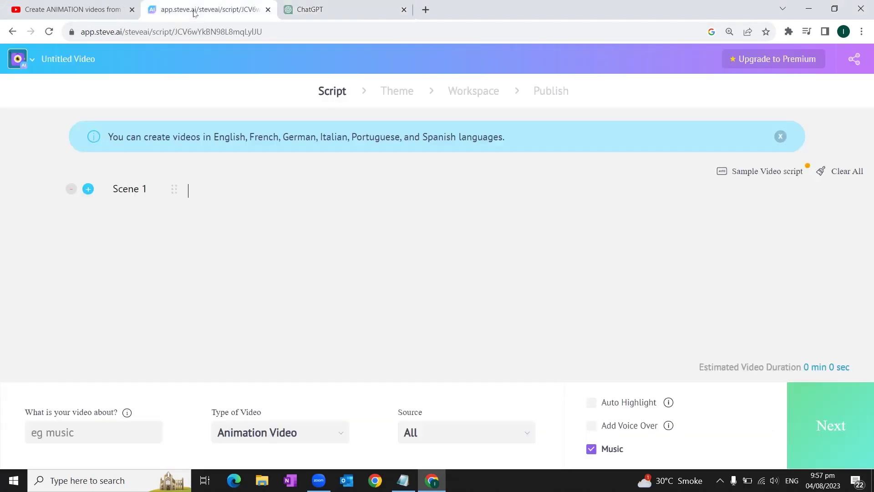
left_click(186, 191)
key("ctrl+v")
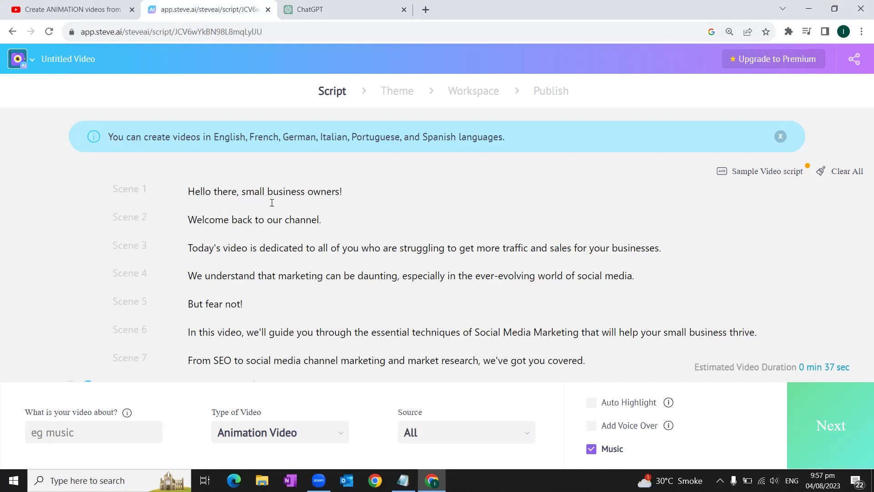
- Add the Segment 1 heading and host paragraph as new scenes
left_click(327, 10)
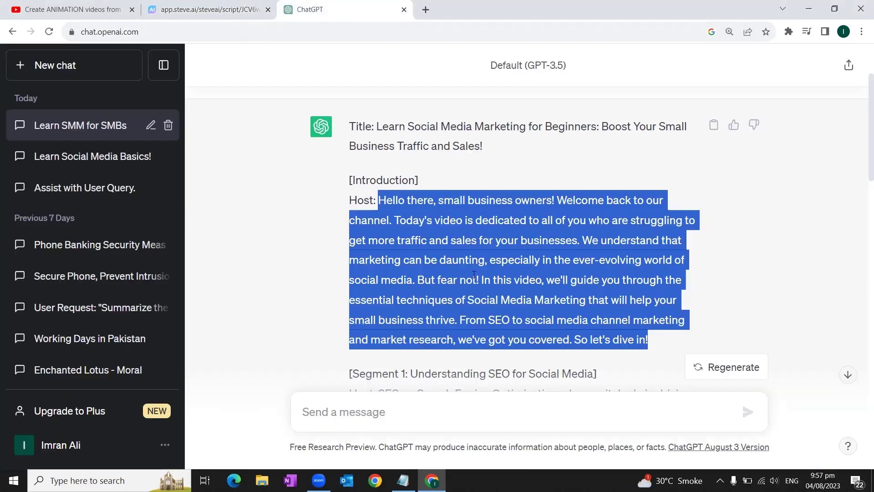
scroll(434, 230, "down", 4)
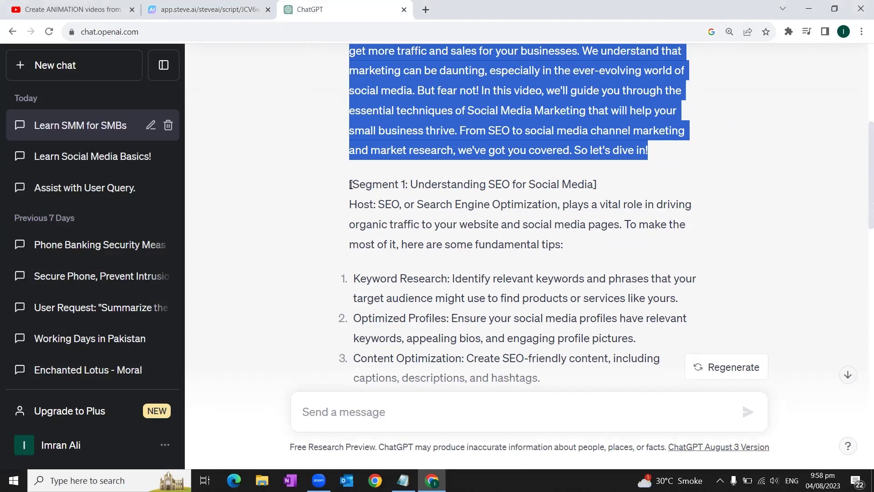
triple_click(631, 192)
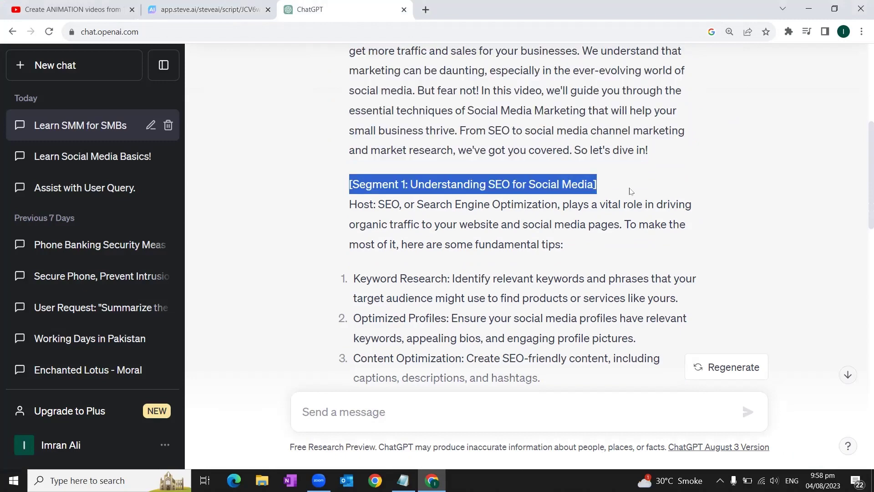
key("ctrl+shift+Tab")
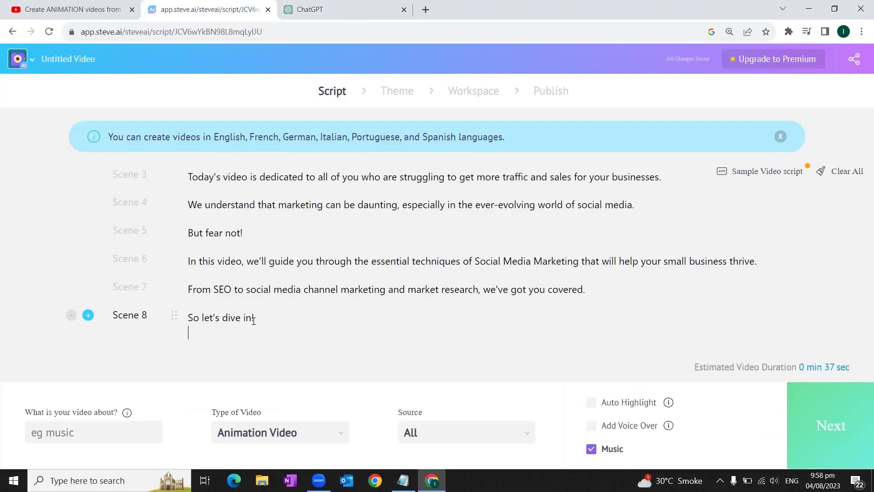
key("ctrl+Tab")
left_click_drag(379, 204, 563, 245)
key("ctrl+c")
key("ctrl+shift+Tab")
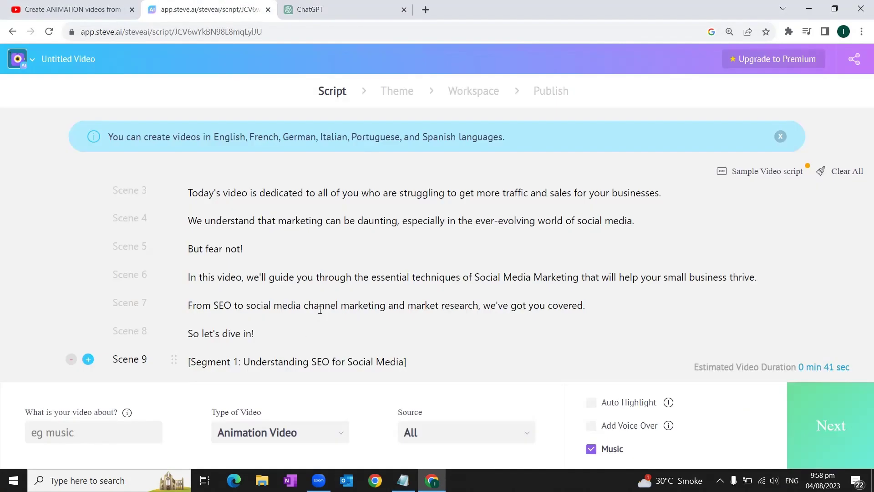
key("ctrl+v")
key("ctrl+Tab")
- Add the three SEO tips and the Segment 2 host paragraph as scenes
left_click_drag(354, 278, 541, 377)
scroll(541, 377, "down", 4)
key("ctrl+c")
left_click(200, 12)
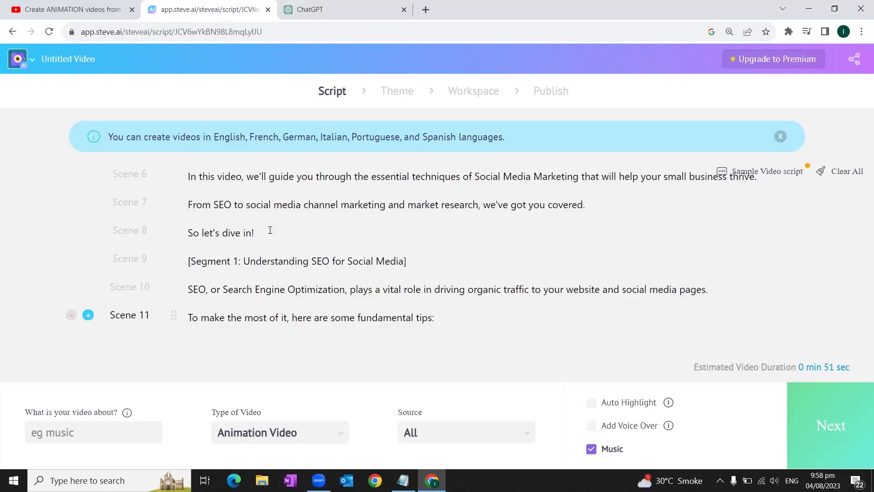
key("ctrl+v")
key("ctrl+Tab")
left_click_drag(639, 222, 556, 283)
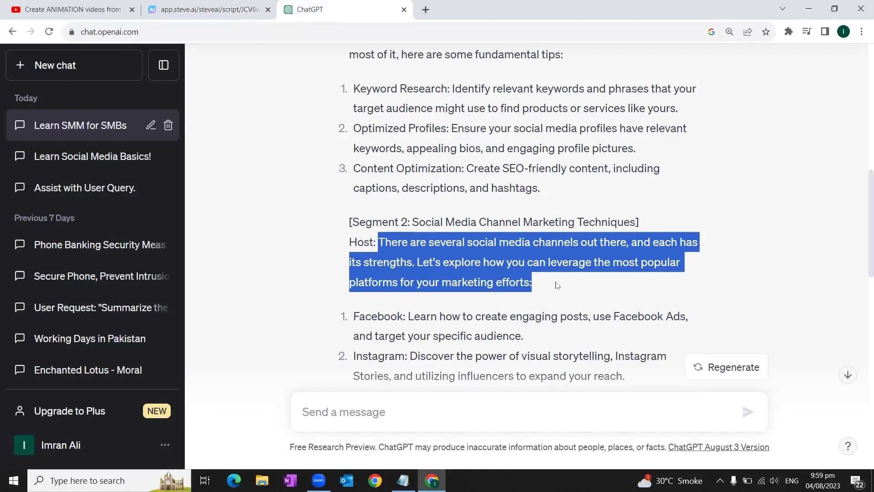
key("ctrl+c")
key("ctrl+shift+Tab")
key("ctrl+v")
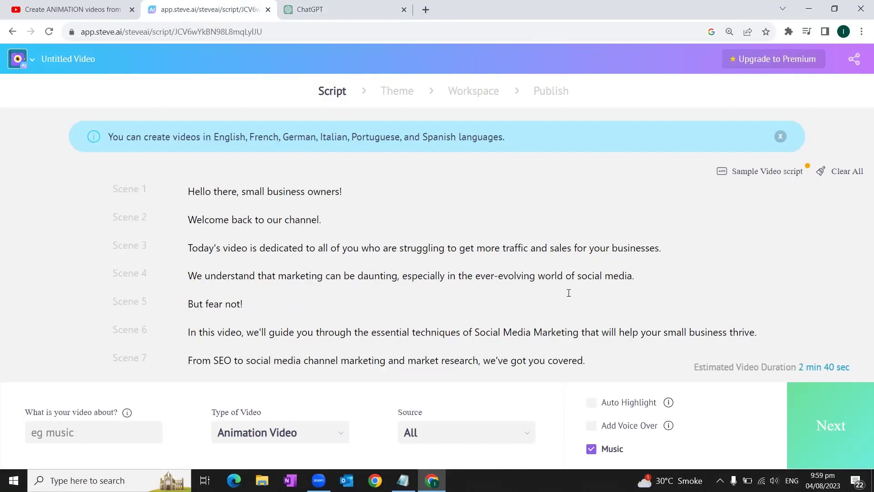
scroll(568, 293, "down", 2)
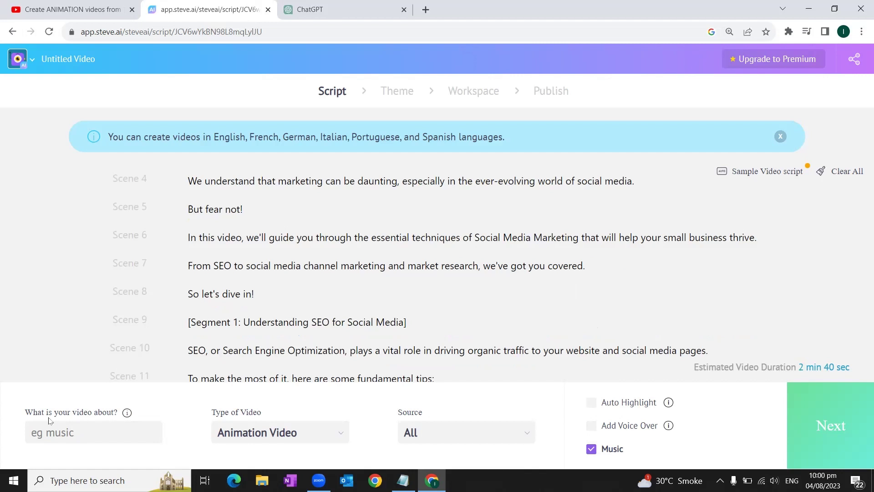
- Describe the video as 'explainer video' and generate it from the welcome-to-newcomers template
left_click(91, 435)
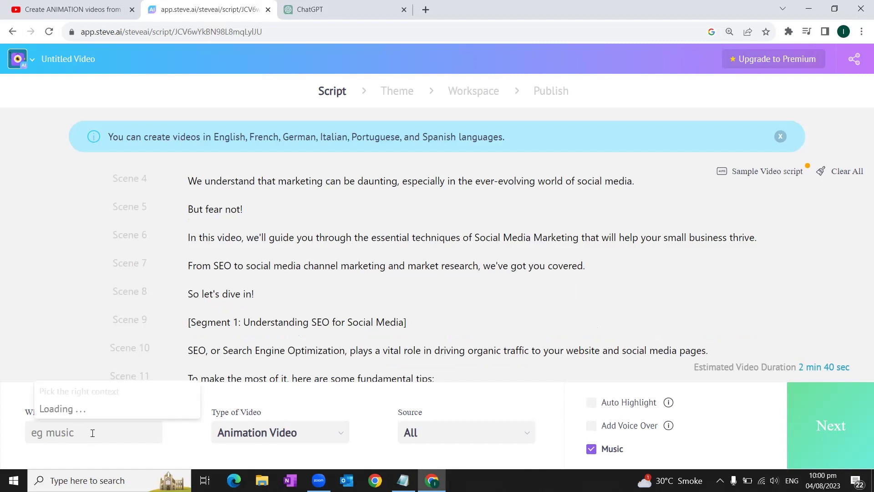
type("explai")
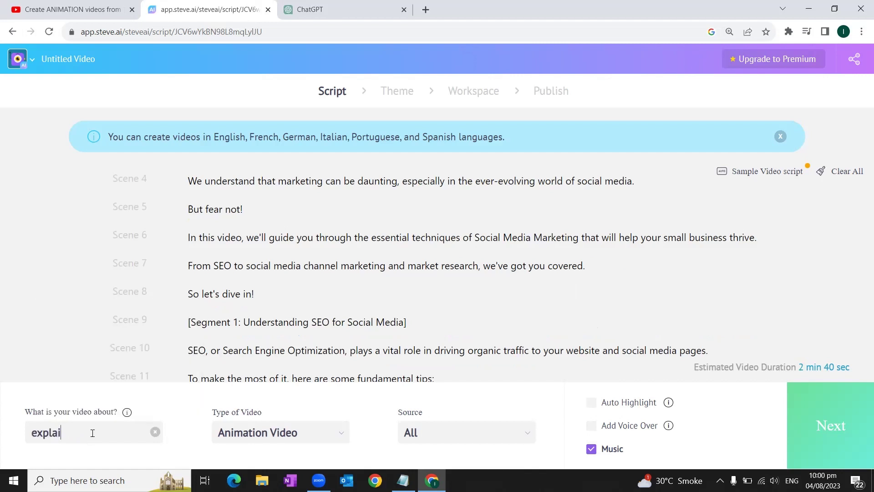
type("ner video")
left_click(836, 432)
scroll(855, 179, "down", 2)
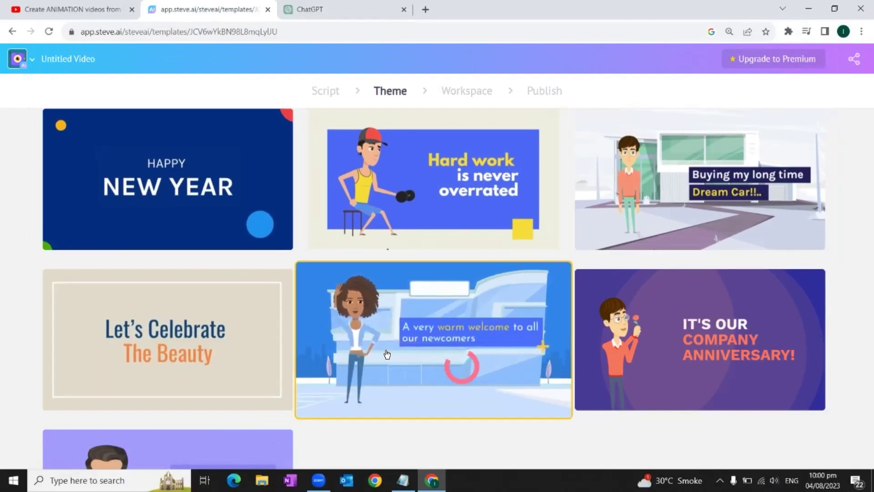
left_click(387, 354)
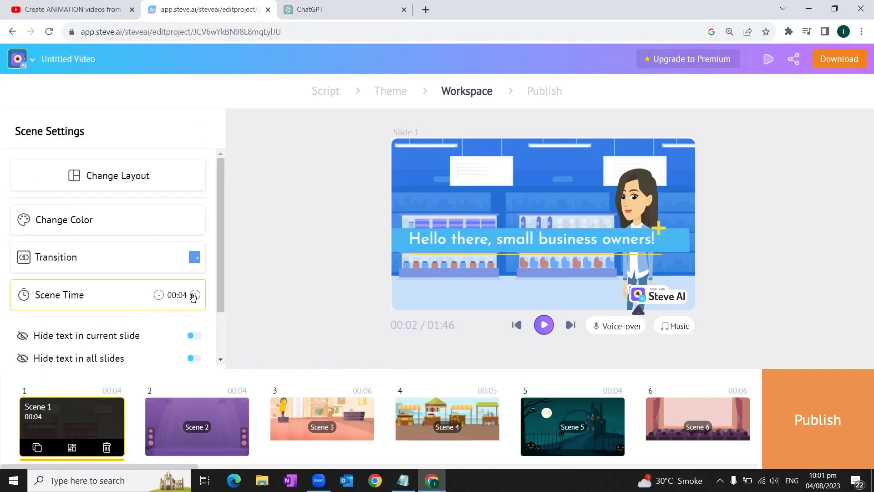
- Keep Scene 1 at 4 seconds and drag its 'Hello there, small business owners!' headline to the top
left_click(157, 296)
left_click(194, 295)
left_click(573, 258)
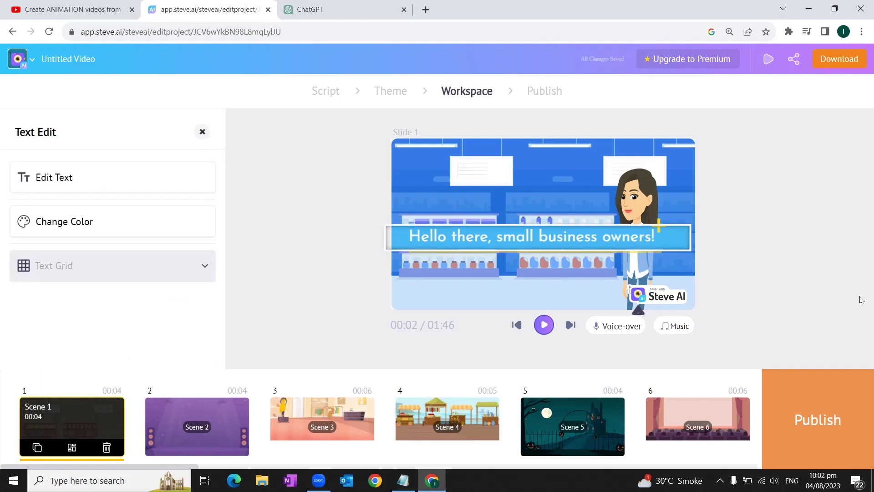
left_click_drag(578, 246, 567, 172)
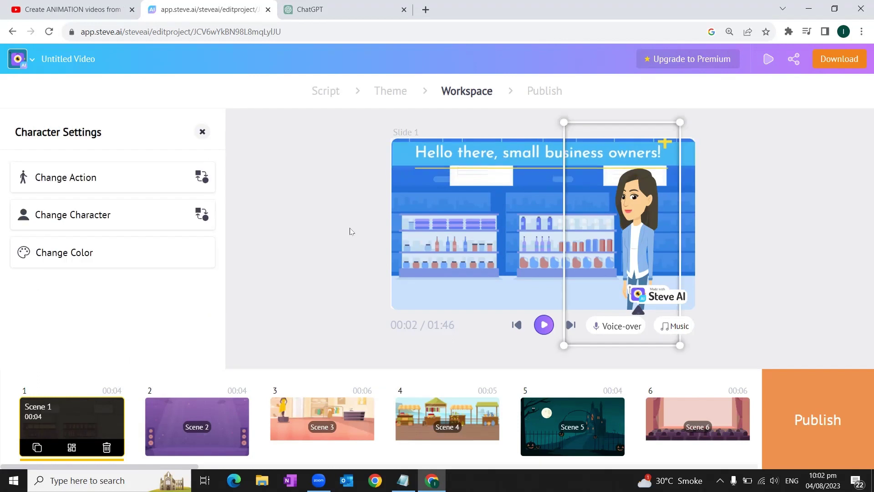
- Swap slide 1's character for the long-haired woman in a jacket
left_click(179, 215)
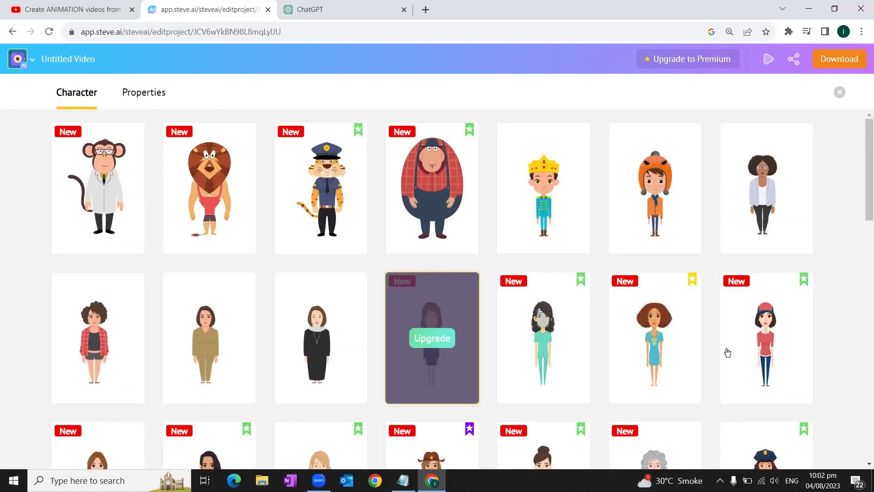
scroll(371, 353, "down", 2)
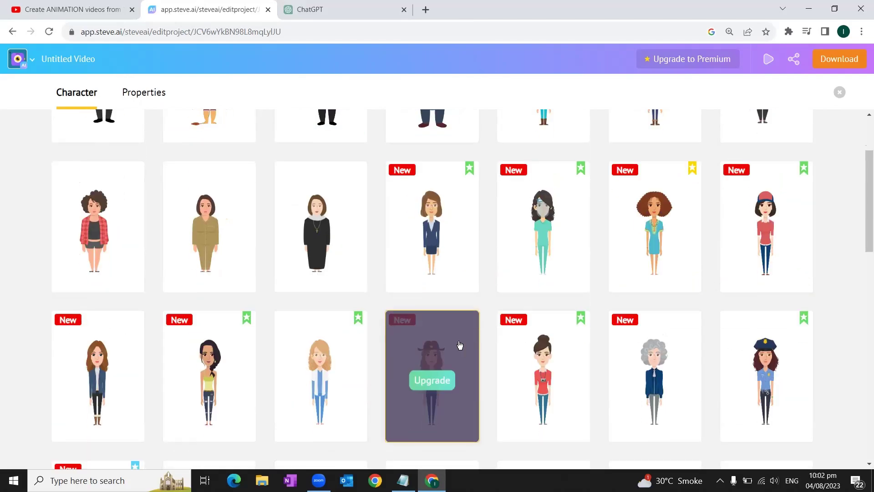
scroll(460, 345, "down", 5)
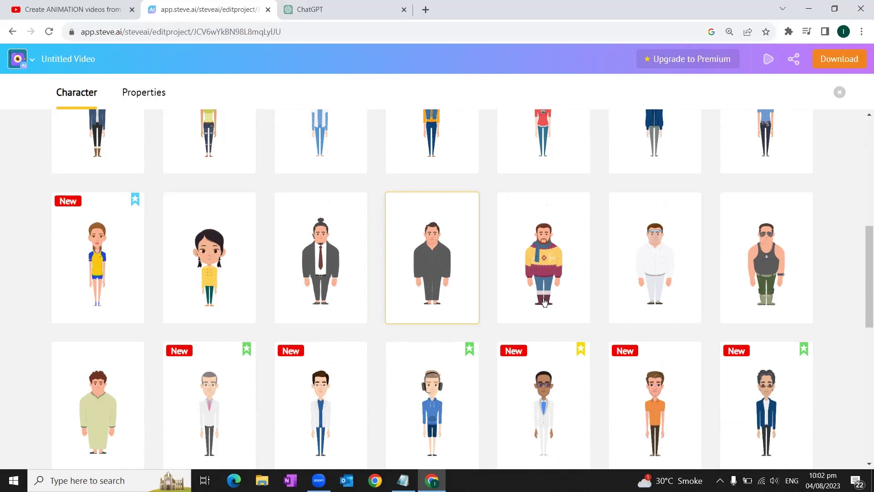
scroll(708, 302, "down", 2)
scroll(464, 348, "up", 7)
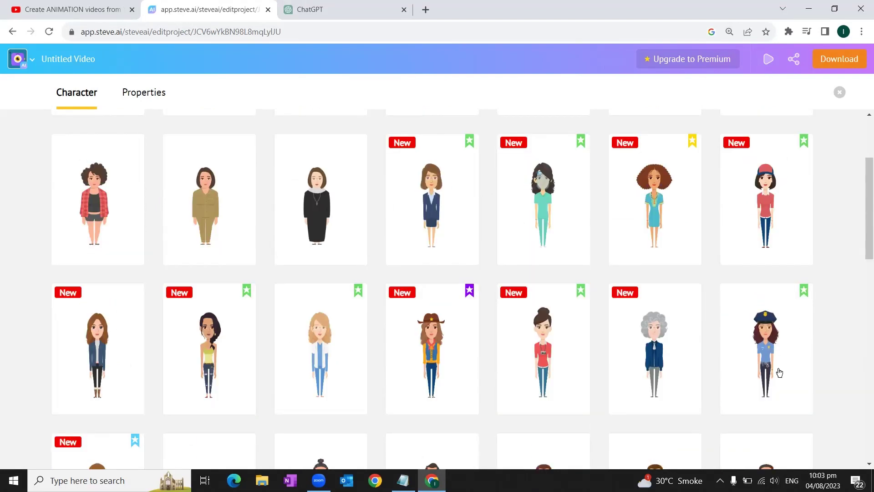
left_click(89, 370)
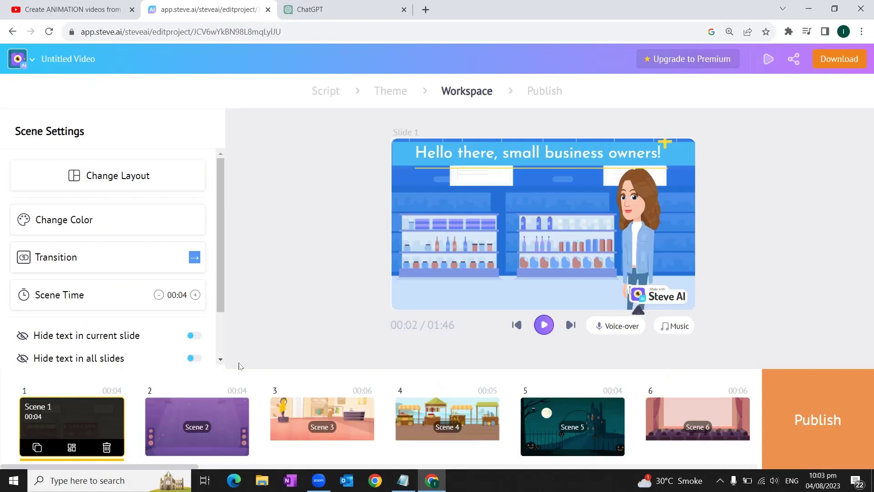
- Enlarge the slide 1 woman slightly and move her to the left
left_click(587, 204)
left_click_drag(679, 122, 673, 137)
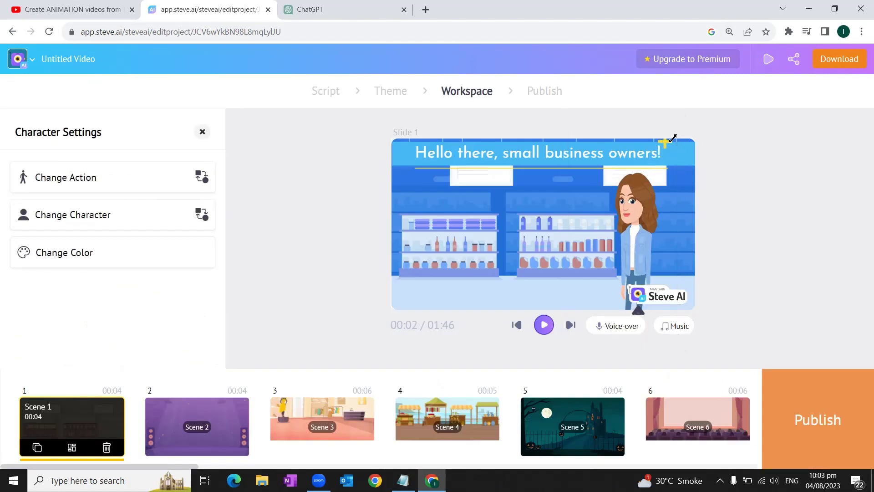
left_click_drag(629, 236, 656, 228)
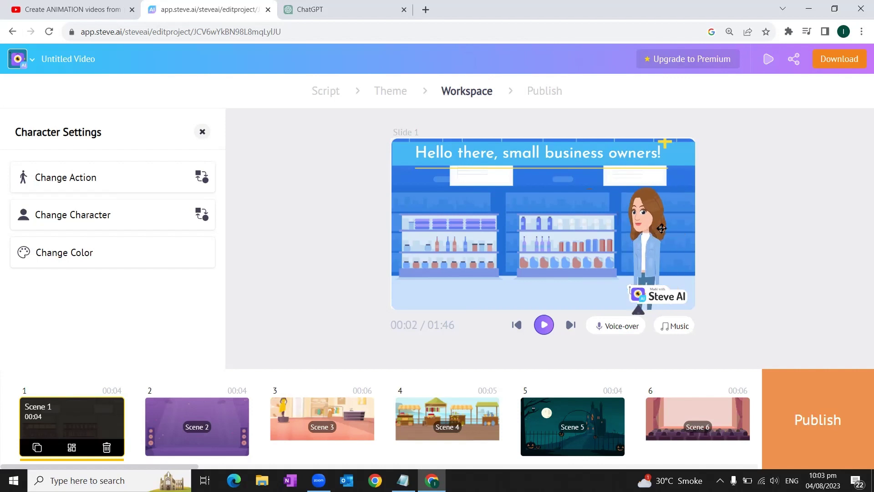
- Give the slide 1 woman the 'Presenting with finger' action
left_click(660, 225)
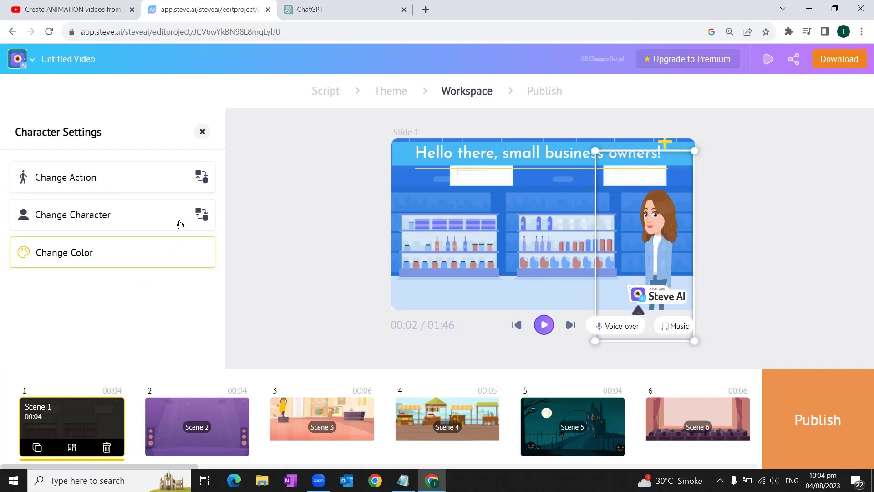
left_click(200, 178)
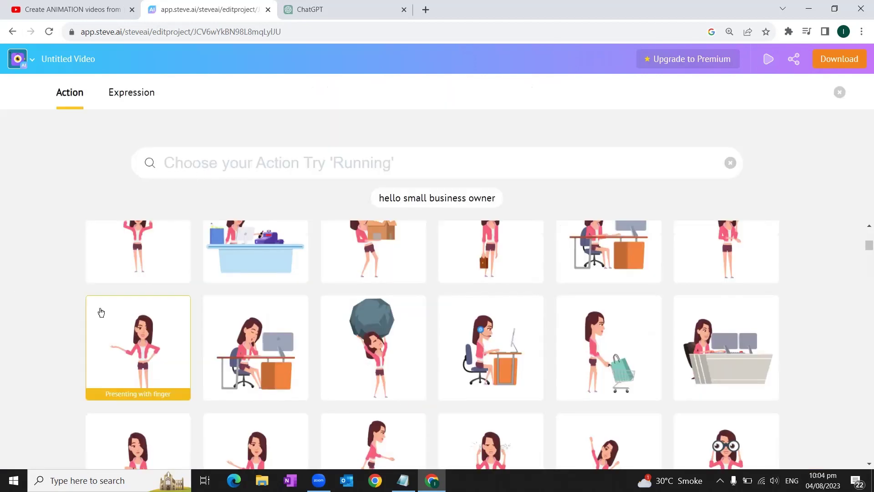
left_click(135, 346)
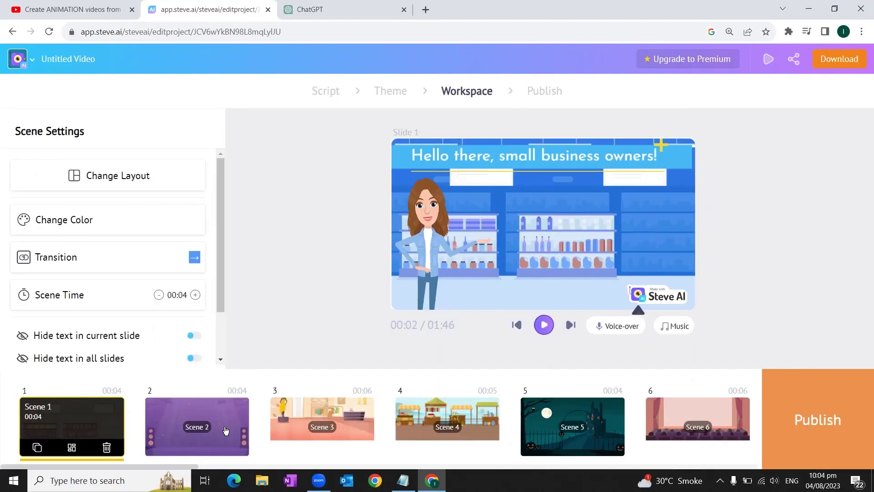
- Replace the waving man on slide 2 with a long-haired woman character
left_click(178, 426)
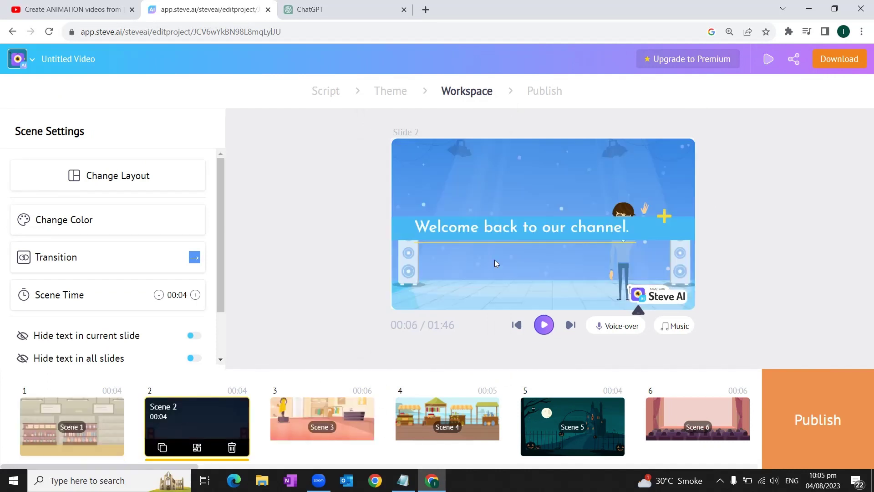
left_click(536, 156)
left_click(623, 246)
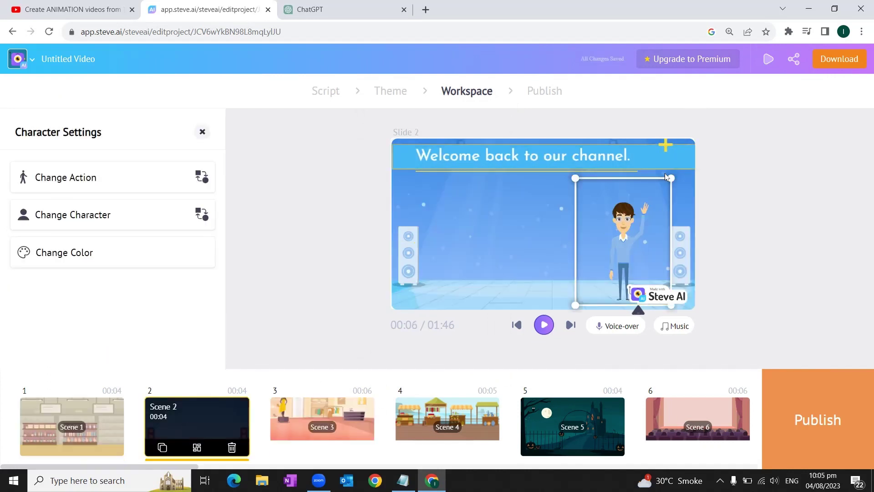
left_click(119, 214)
scroll(157, 279, "down", 3)
left_click(416, 399)
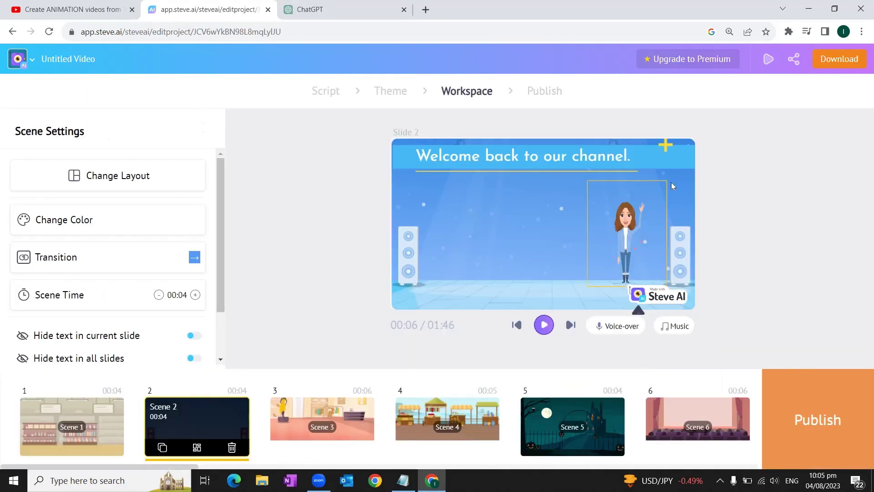
left_click(359, 422)
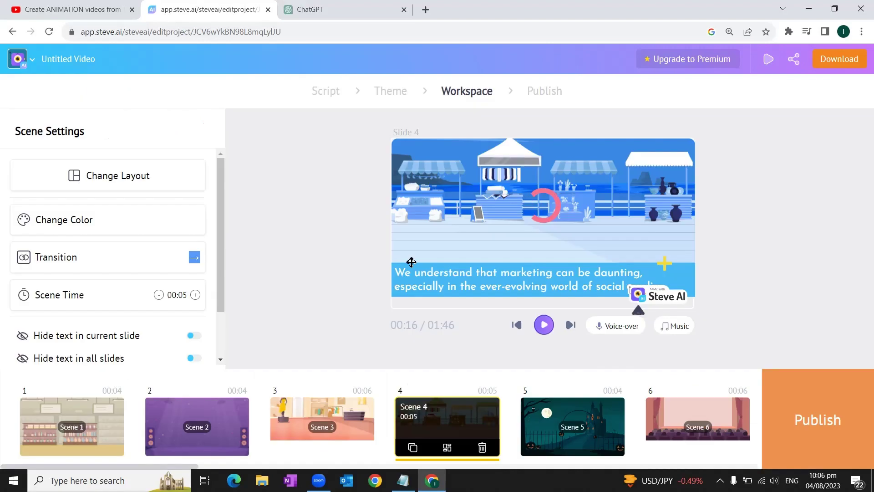
left_click(542, 204)
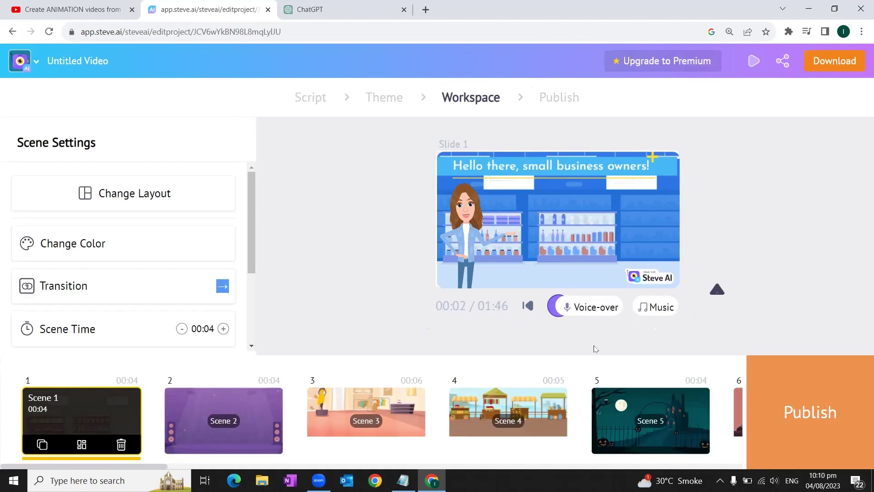
- Add a Steve AI voice-over in English (US) with the female Joanna voice, previewing it first
left_click(587, 310)
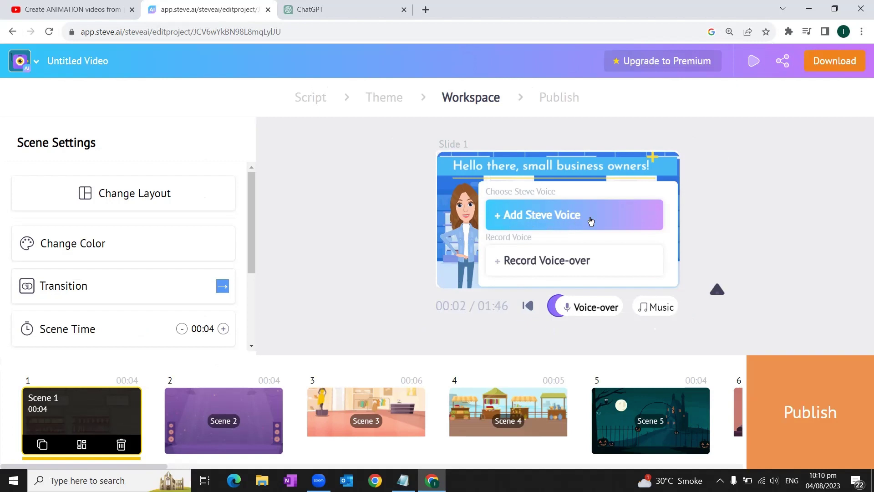
left_click(526, 219)
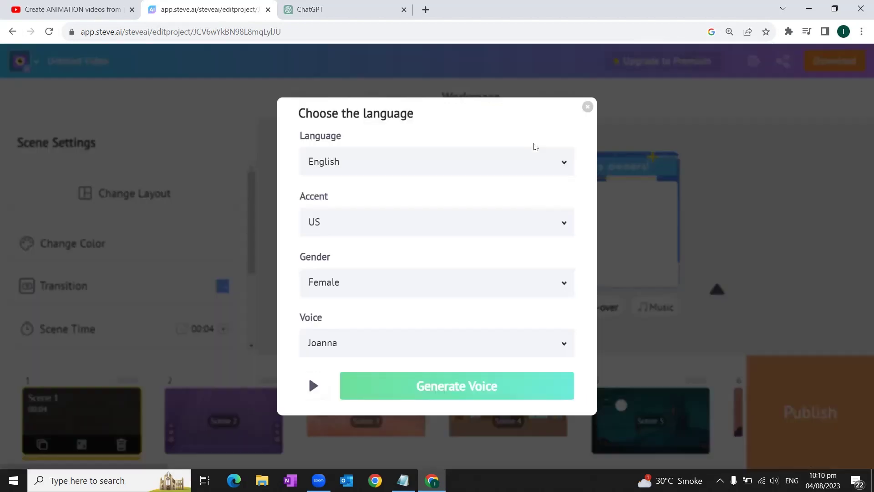
left_click(310, 386)
left_click(450, 389)
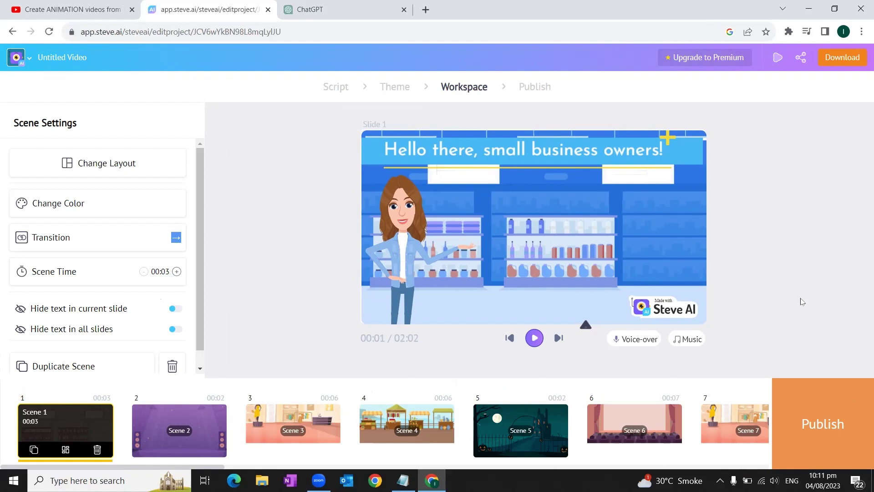
- Filter the music library to Ambient and apply an Ambient track as background music
left_click(677, 345)
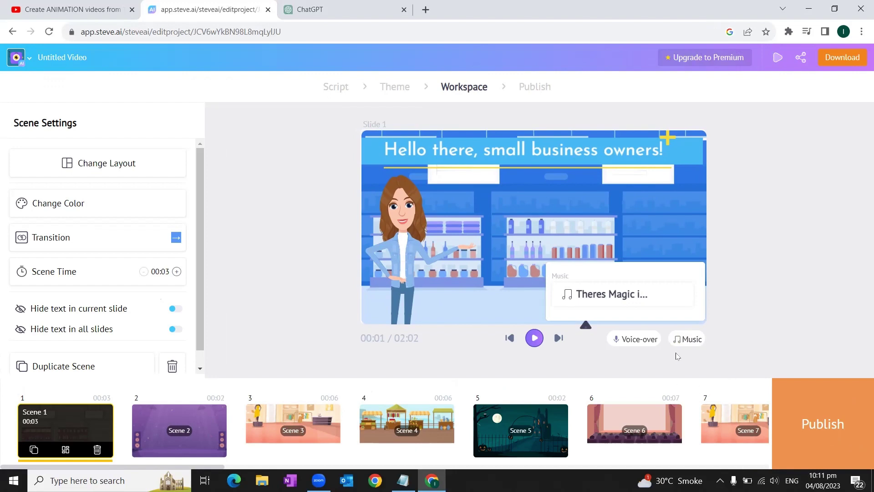
left_click(680, 341)
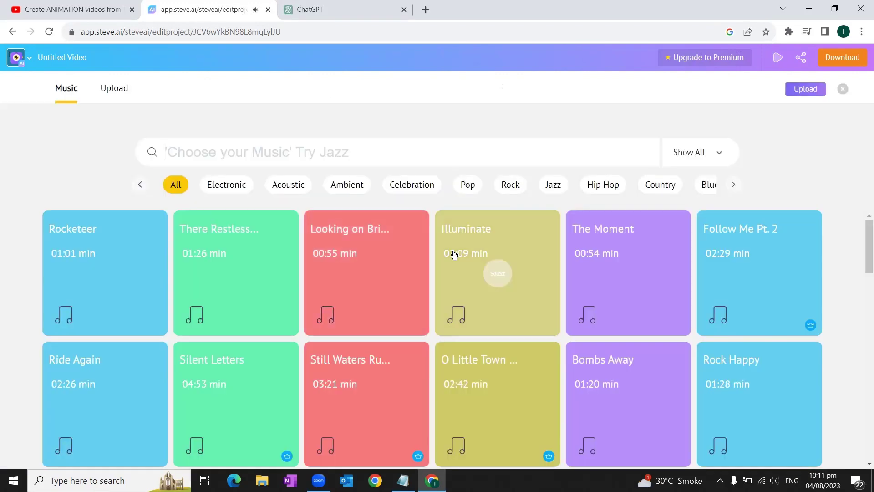
scroll(744, 331, "down", 6)
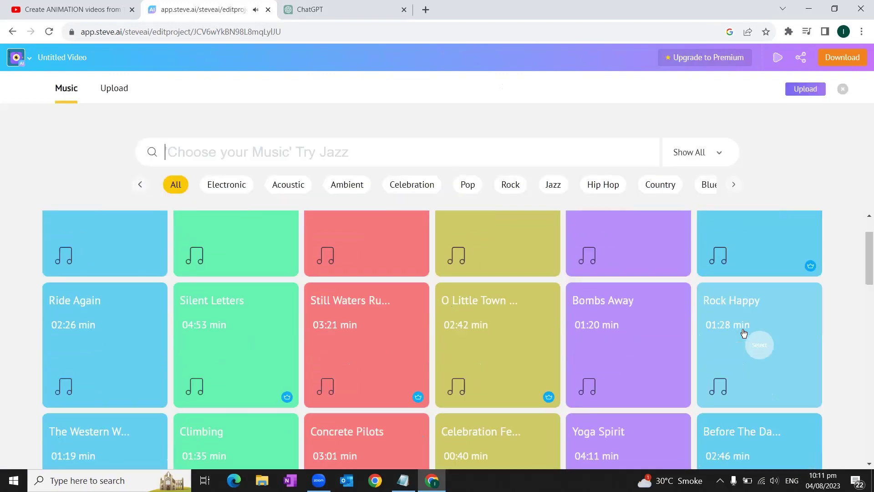
scroll(743, 333, "down", 2)
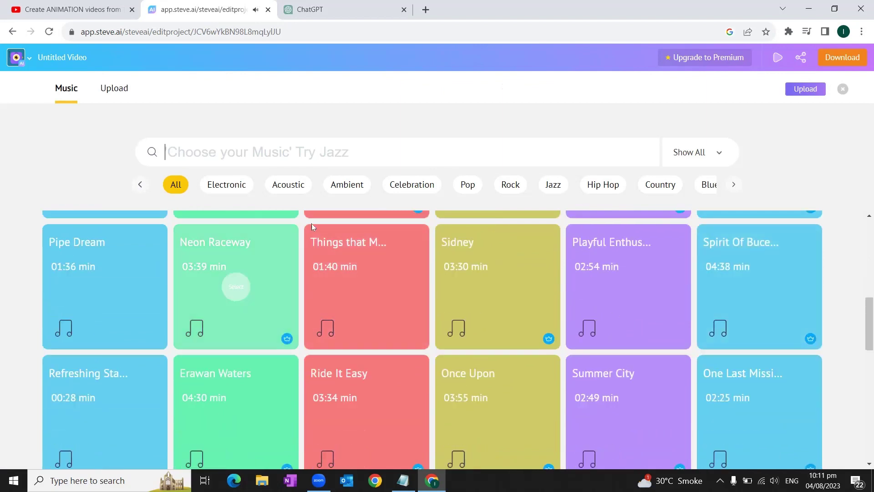
left_click(347, 184)
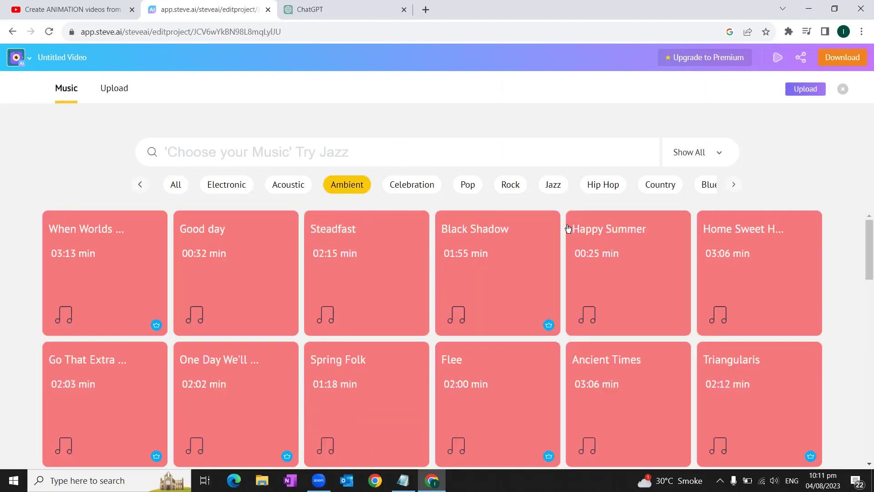
left_click(337, 266)
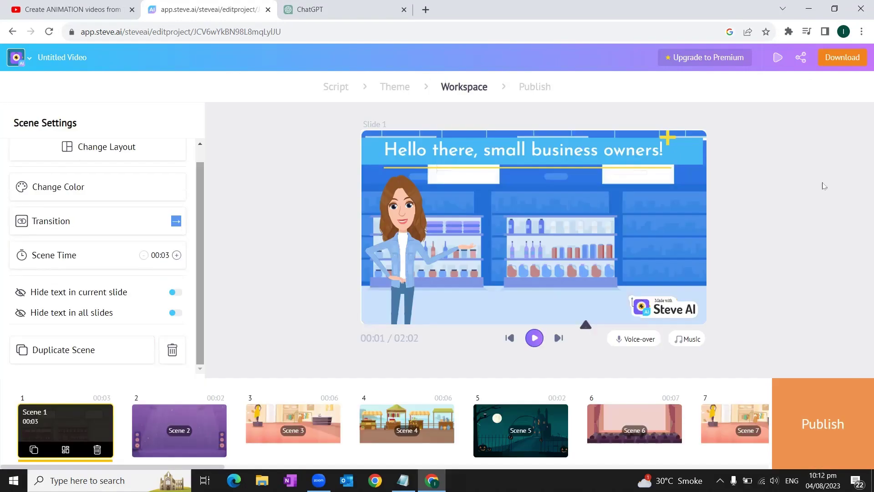
- Preview the finished video, then download it as HD 720p MP4 using a free credit
left_click(820, 426)
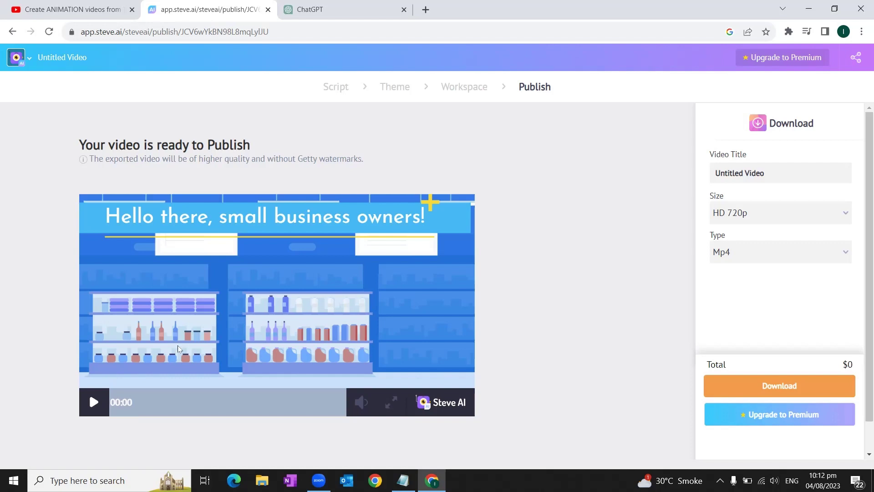
left_click(89, 402)
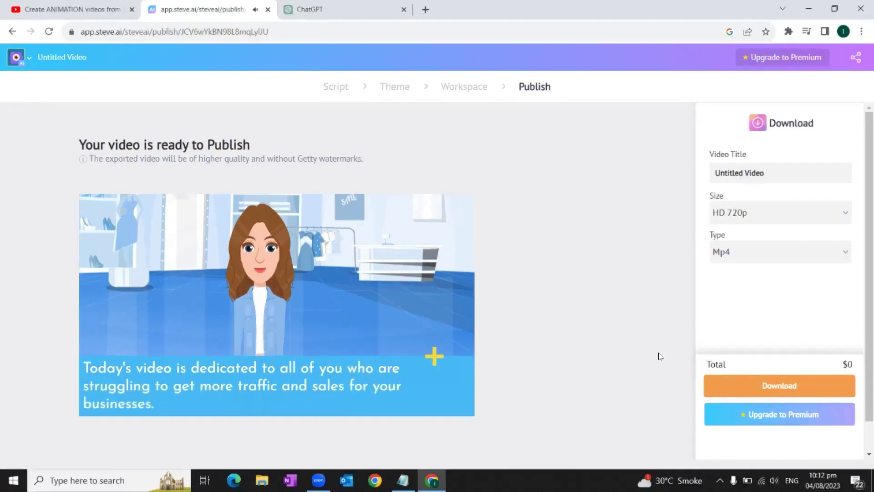
left_click(773, 388)
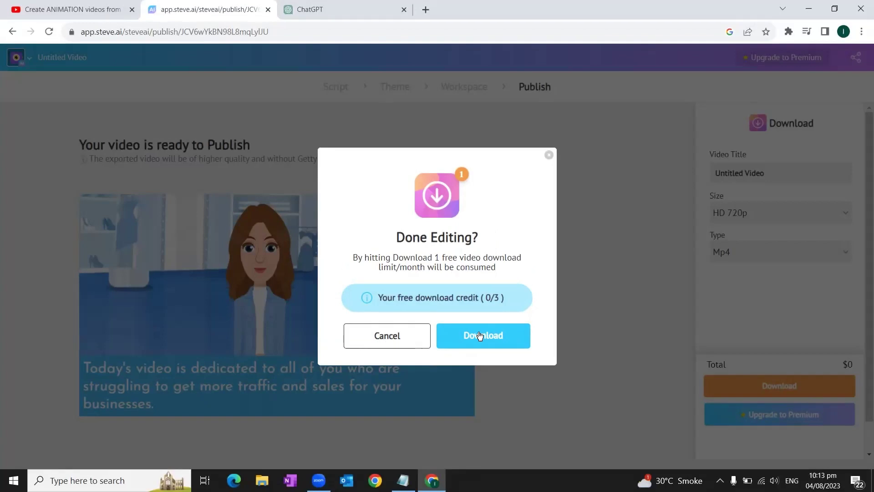
left_click(479, 336)
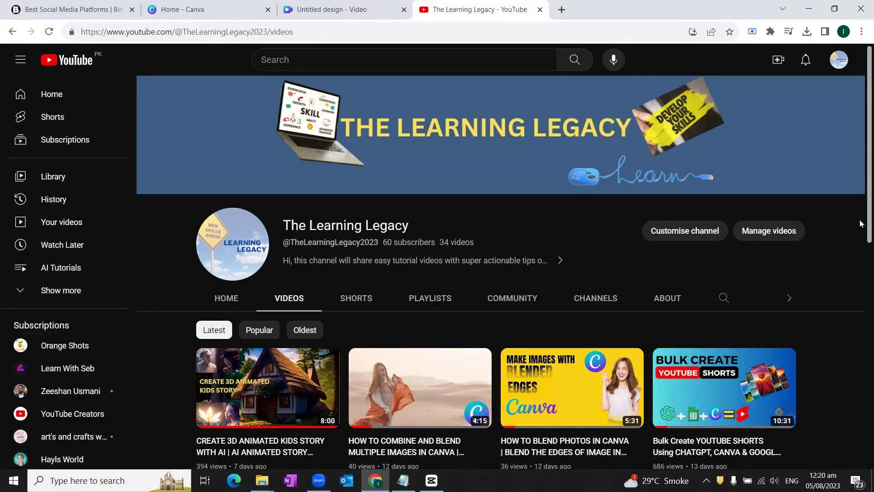
scroll(860, 218, "down", 1)
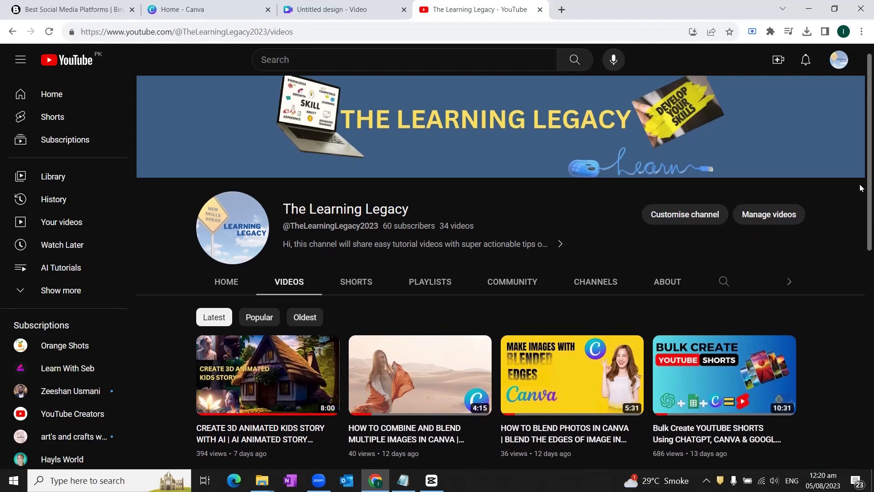
scroll(860, 188, "up", 1)
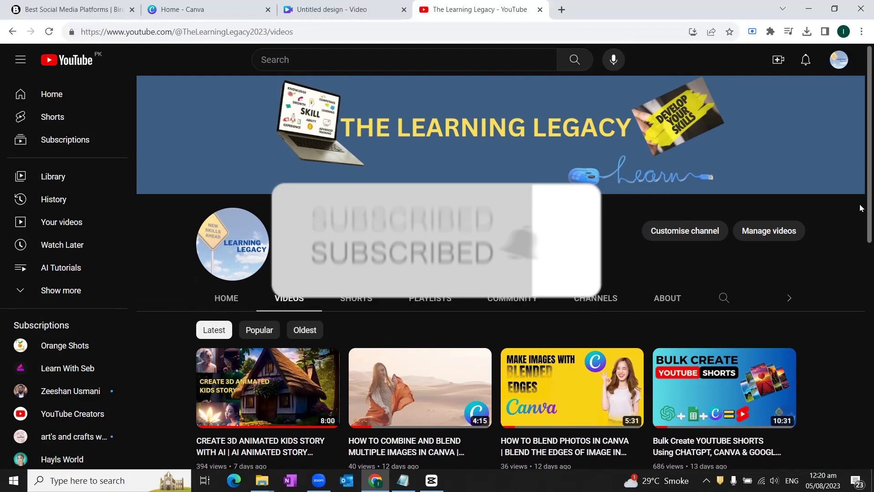
scroll(860, 237, "down", 3)
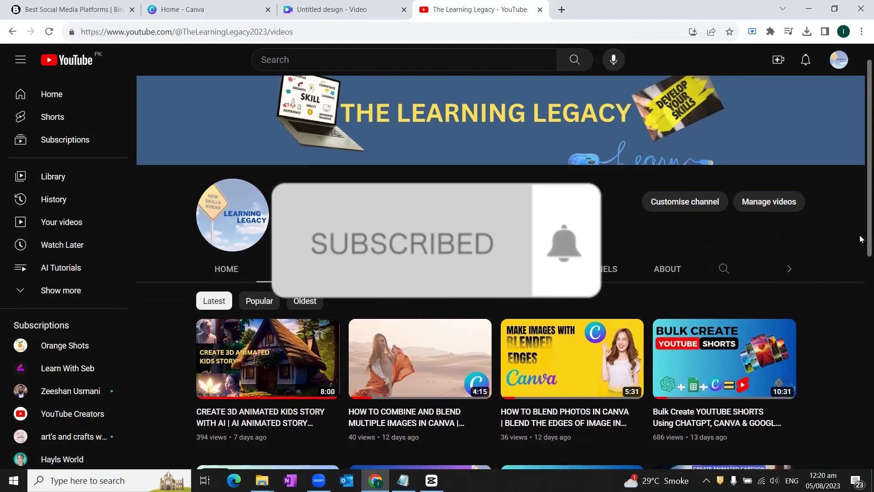
scroll(860, 255, "down", 2)
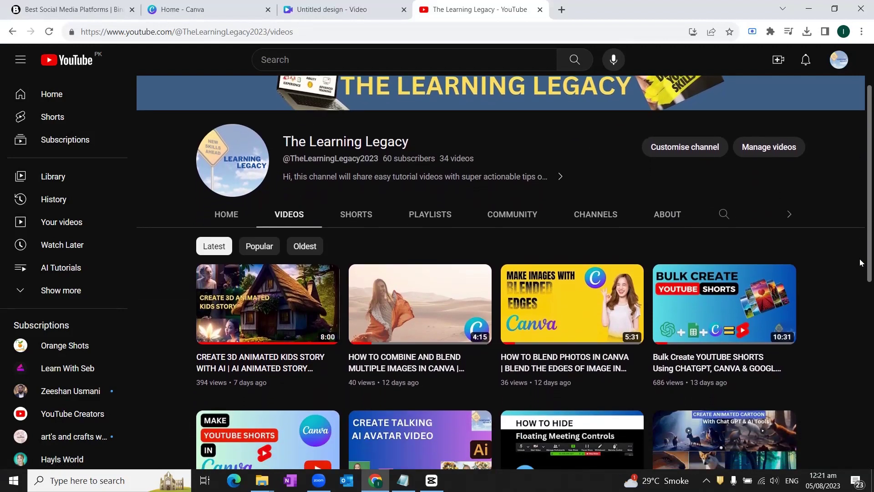
scroll(860, 273, "down", 2)
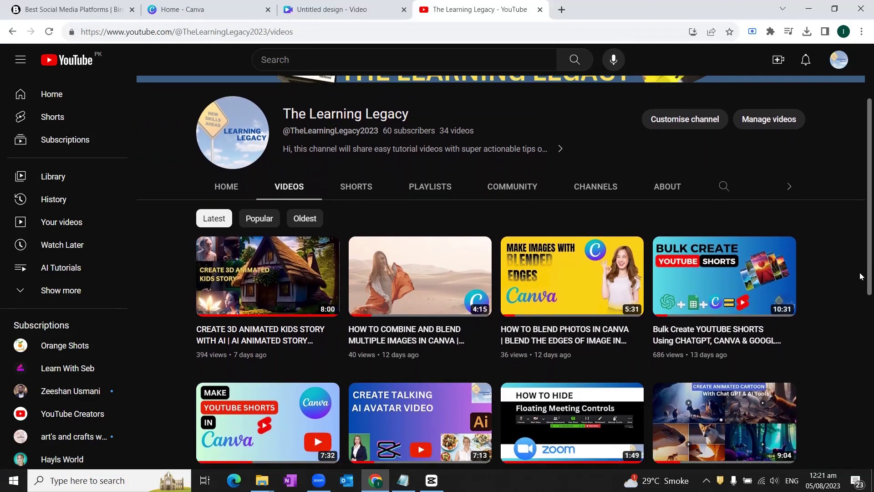
scroll(861, 291, "down", 3)
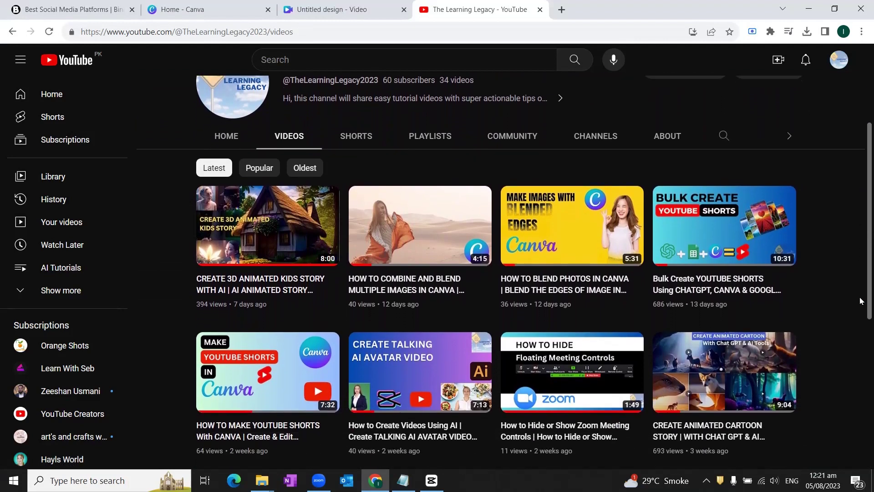
scroll(861, 314, "down", 2)
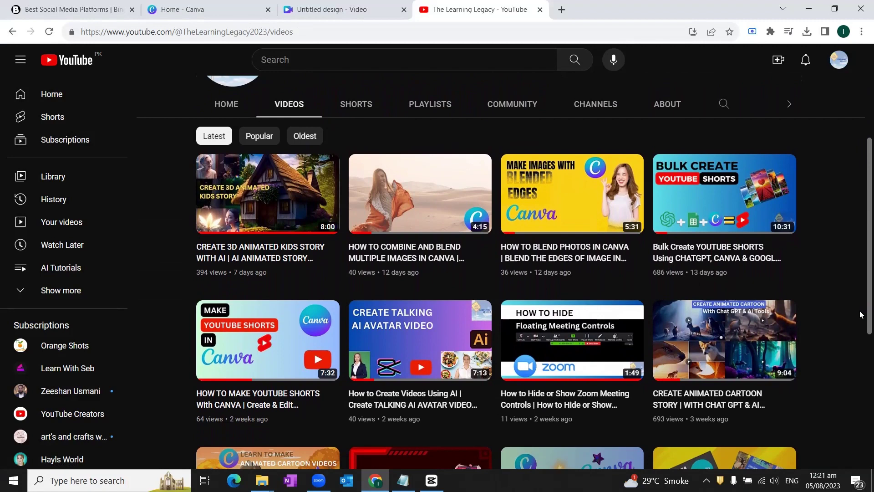
scroll(860, 326, "down", 1)
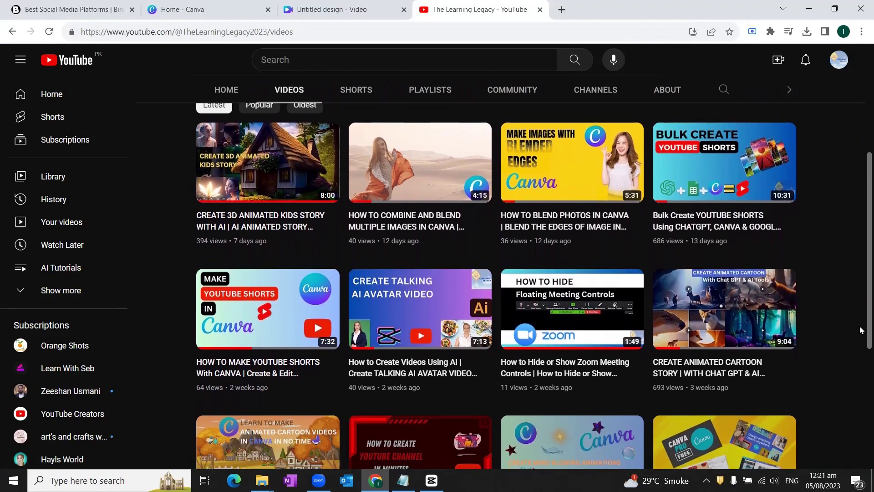